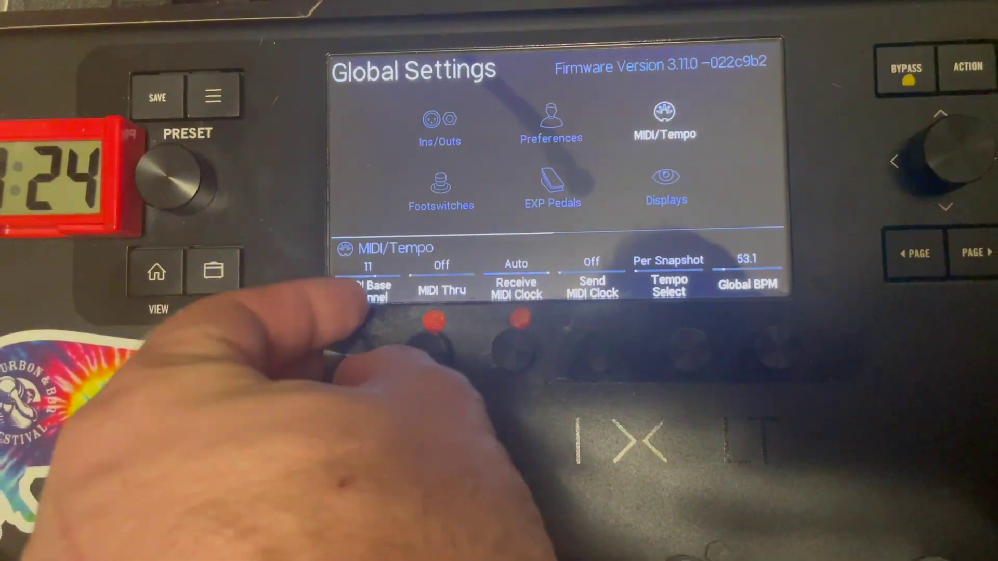
Change the Helix LT's MIDI/Tempo global setting so the MIDI Base Channel reads 4.
{"action": "scroll", "coordinate": [345, 354], "scroll_direction": "up", "scroll_amount": 3}
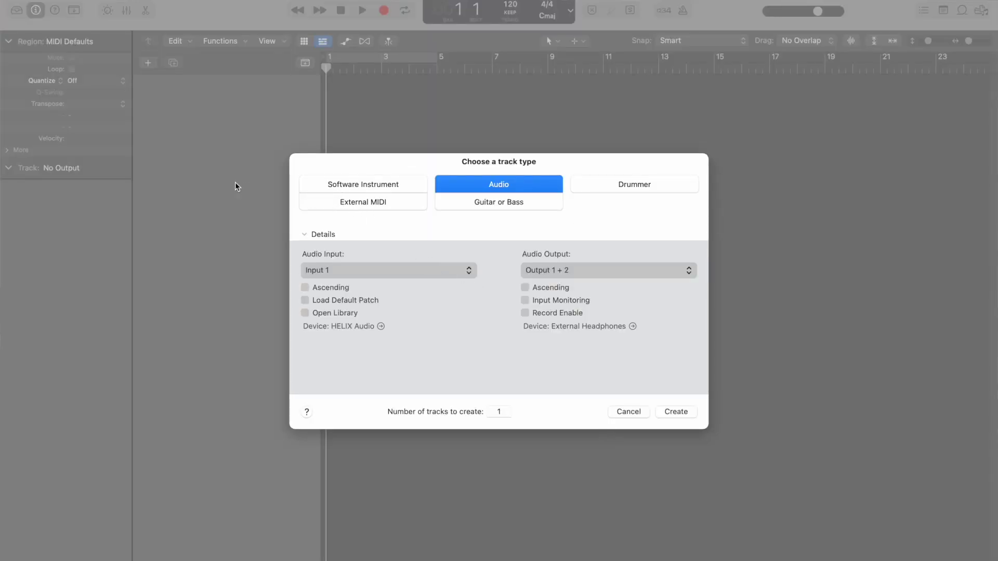
Create an External MIDI track with its MIDI destination set to HELIX - 4.
{"action": "left_click", "coordinate": [334, 203]}
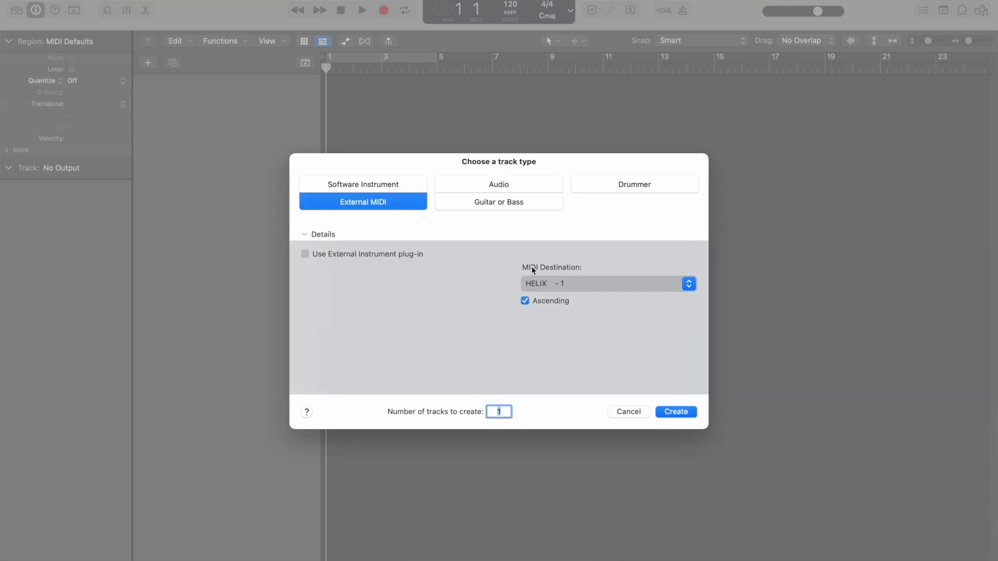
{"action": "left_click", "coordinate": [613, 284]}
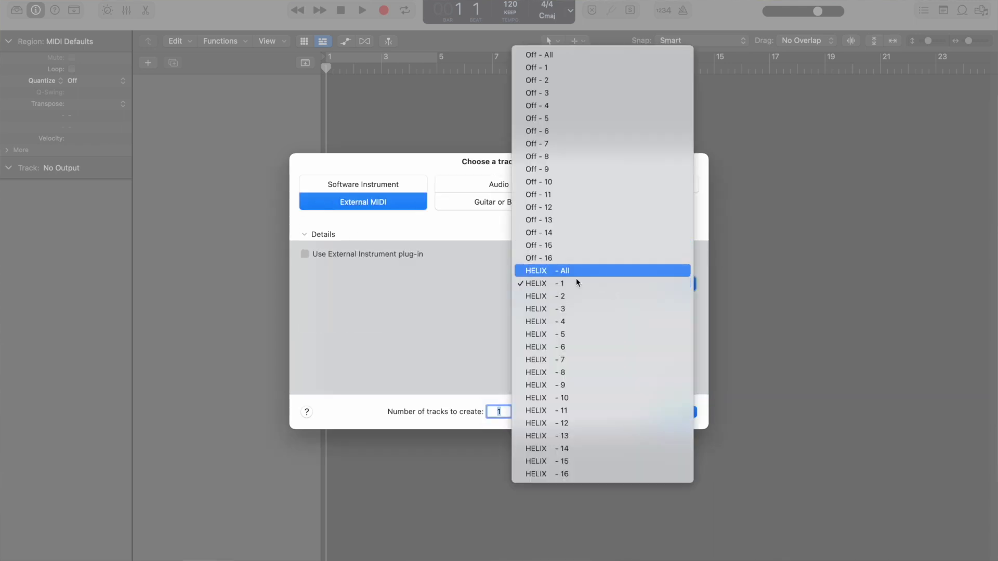
{"action": "left_click", "coordinate": [573, 322]}
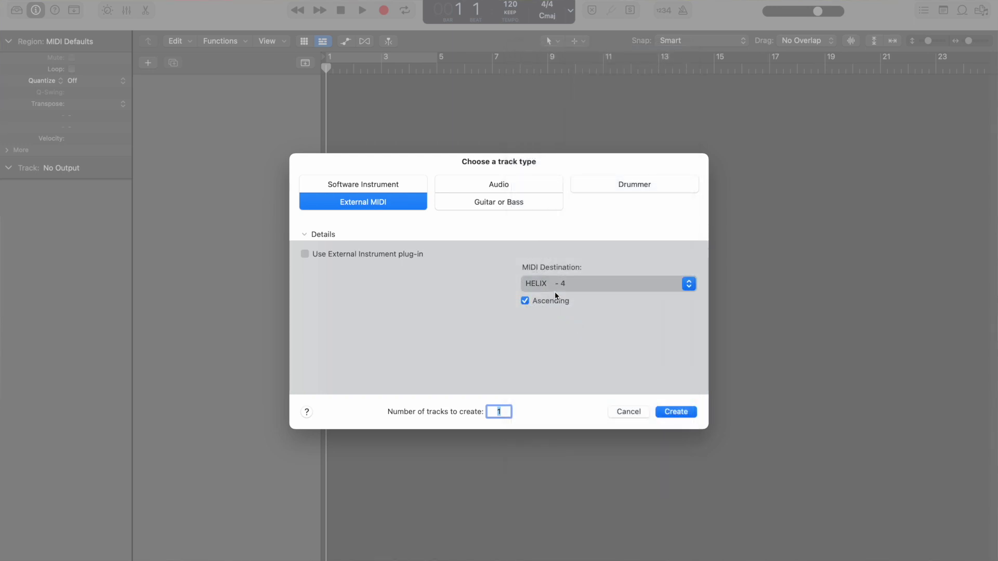
{"action": "left_click", "coordinate": [677, 412]}
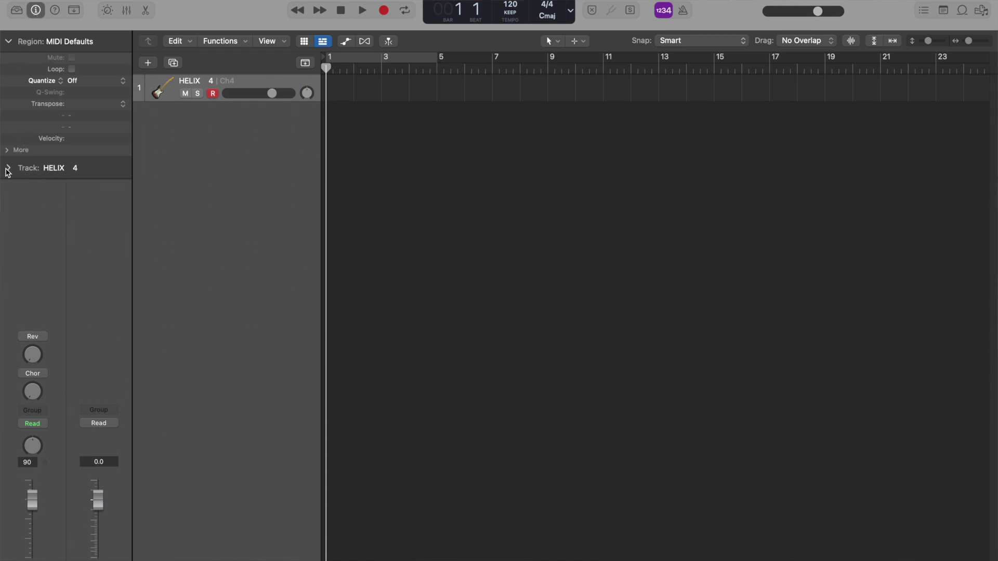
Expand the Inspector's Track section to confirm MIDI Out Port HELIX on channel 4.
{"action": "left_click", "coordinate": [9, 168]}
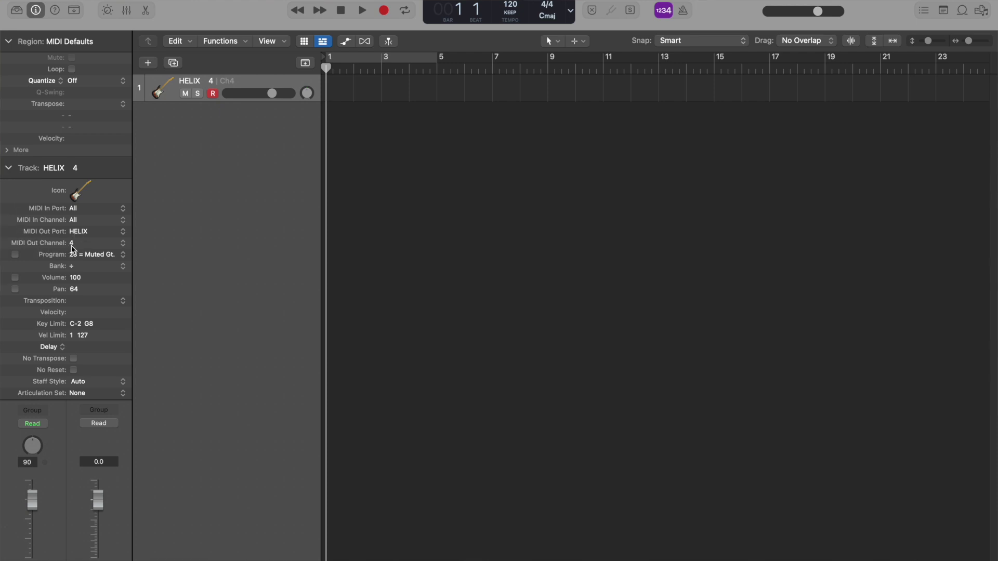
{"action": "left_click", "coordinate": [37, 14]}
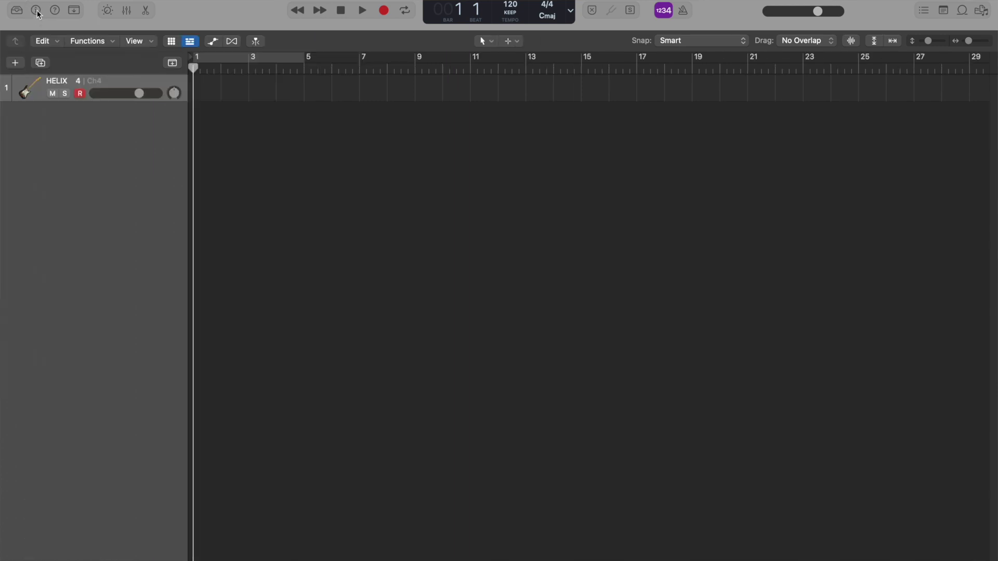
{"action": "left_click", "coordinate": [36, 12]}
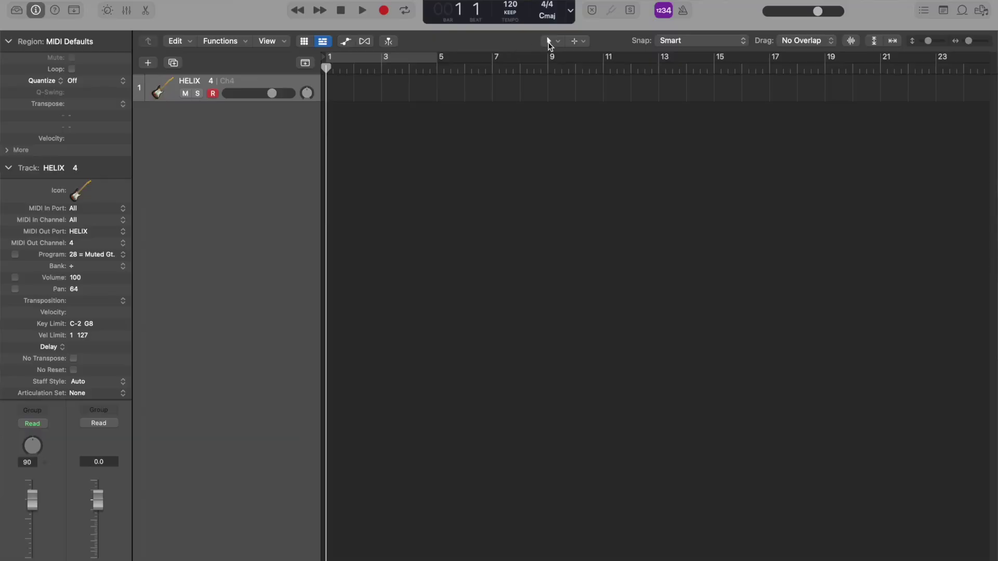
Draw an empty HELIX region at bar 1 with the Pencil Tool and open the Event List.
{"action": "left_click", "coordinate": [548, 41]}
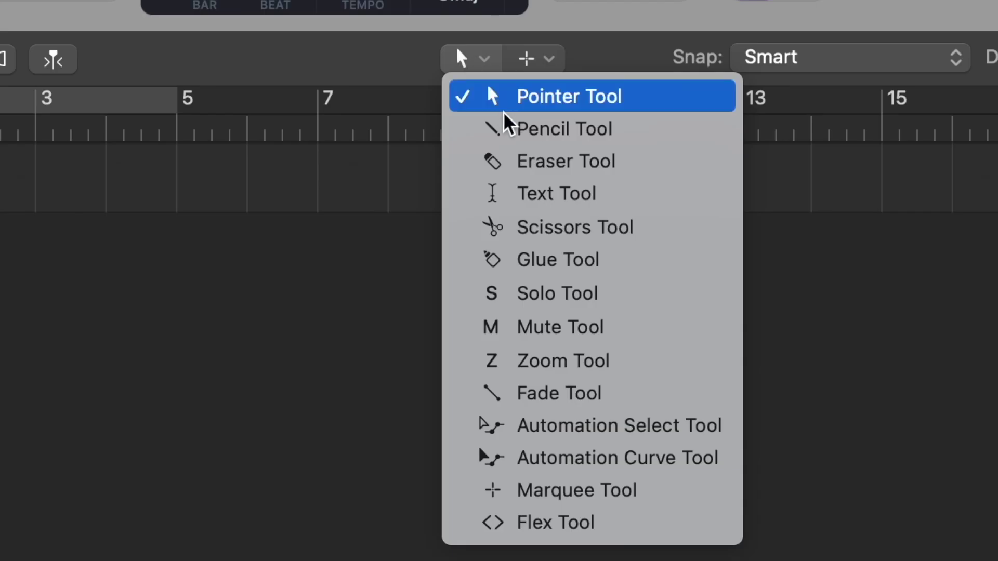
{"action": "left_click", "coordinate": [517, 132]}
{"action": "left_click", "coordinate": [349, 95]}
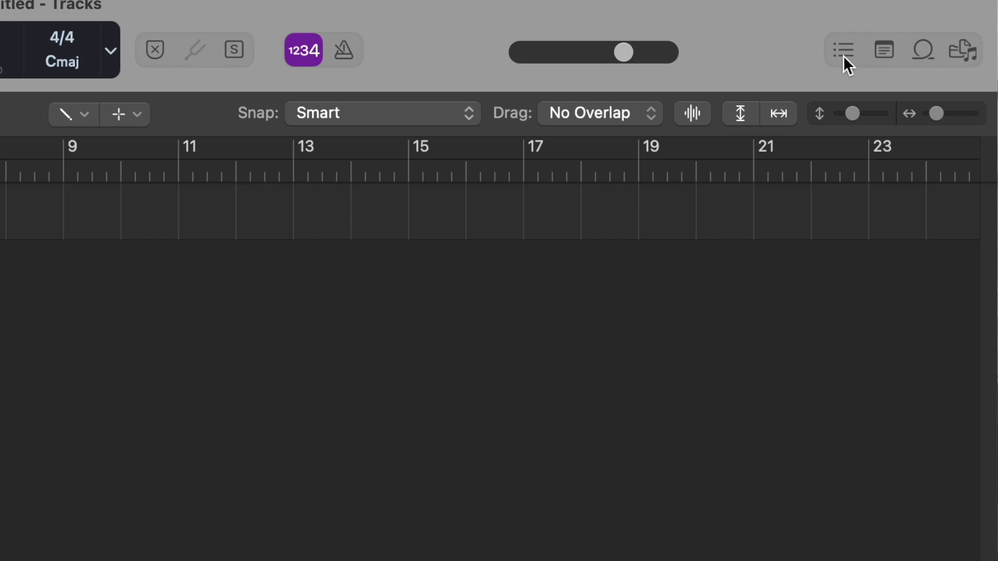
{"action": "left_click", "coordinate": [843, 50]}
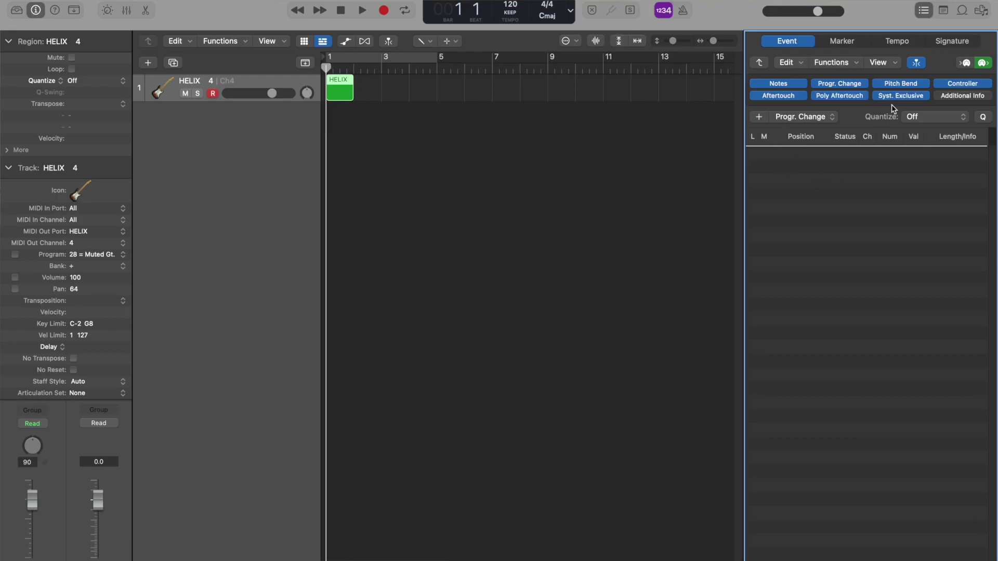
Insert a Progr. Change event at 1 1 1 1 in the HELIX region's Event List.
{"action": "left_click", "coordinate": [777, 118]}
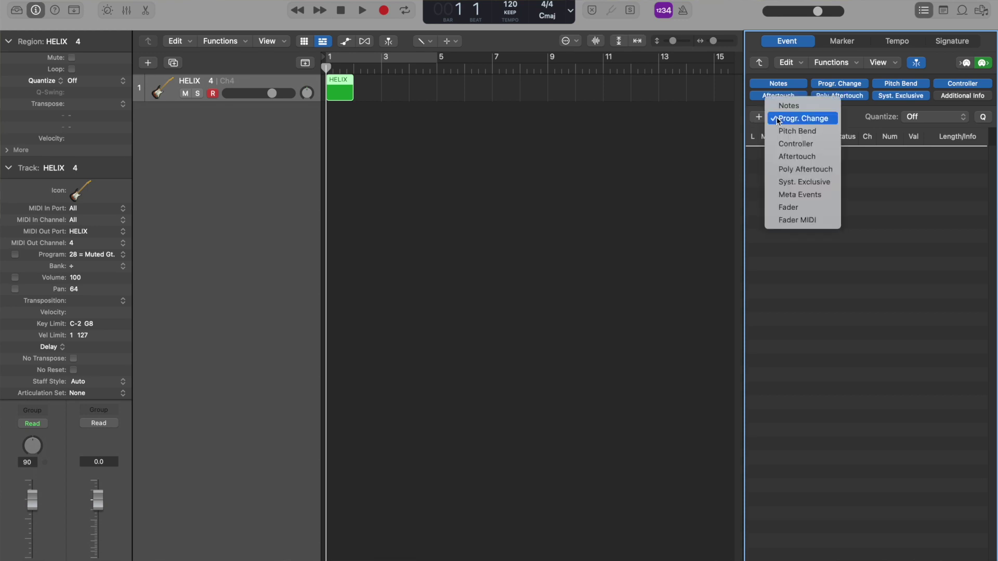
{"action": "left_click", "coordinate": [778, 102]}
{"action": "left_click", "coordinate": [792, 118]}
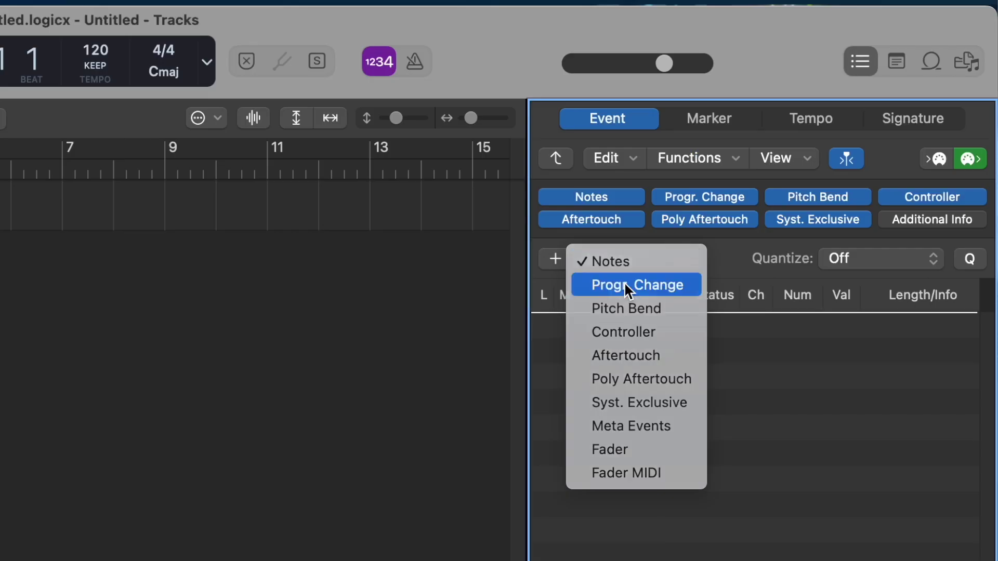
{"action": "left_click", "coordinate": [625, 283]}
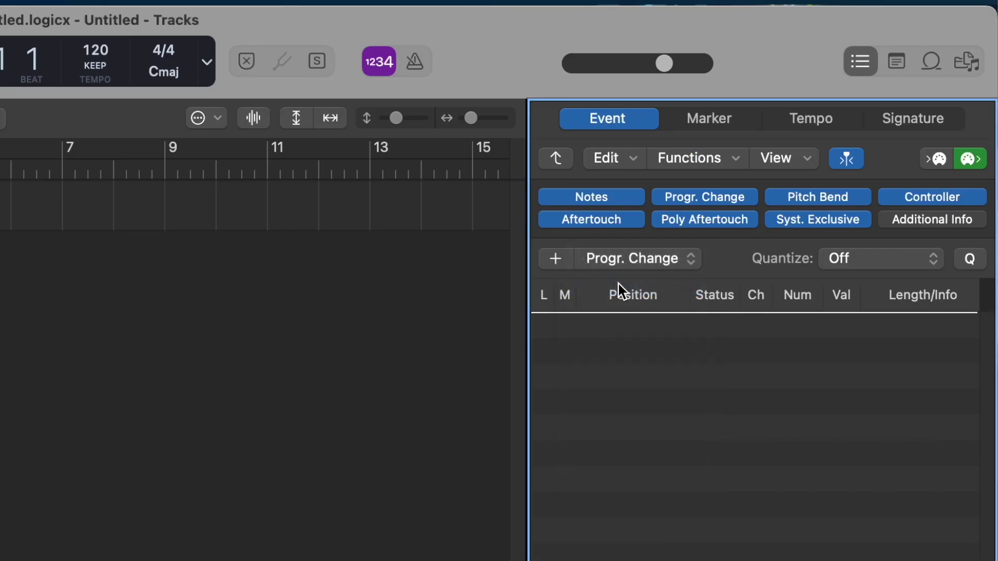
{"action": "left_click", "coordinate": [553, 260]}
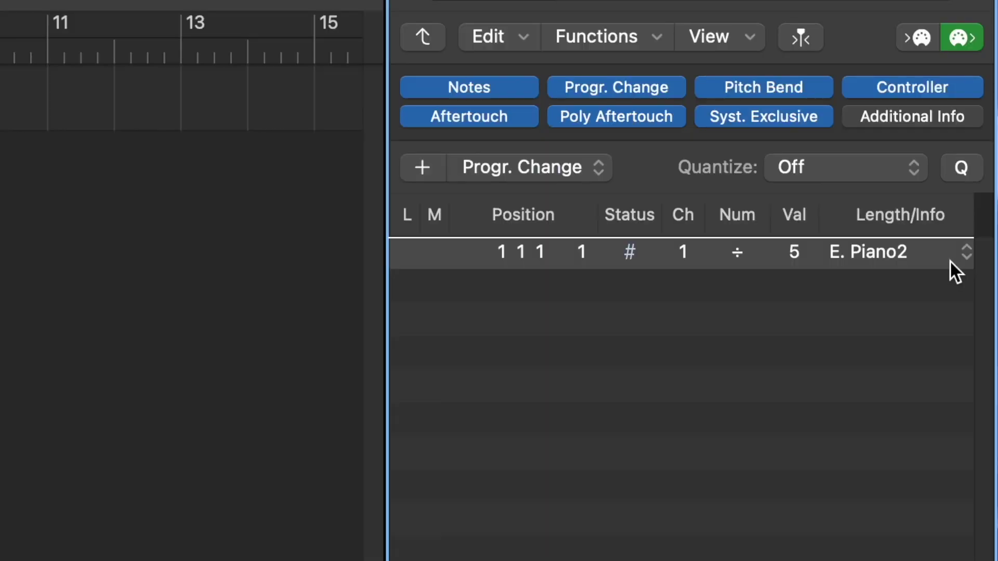
{"action": "left_click", "coordinate": [973, 325]}
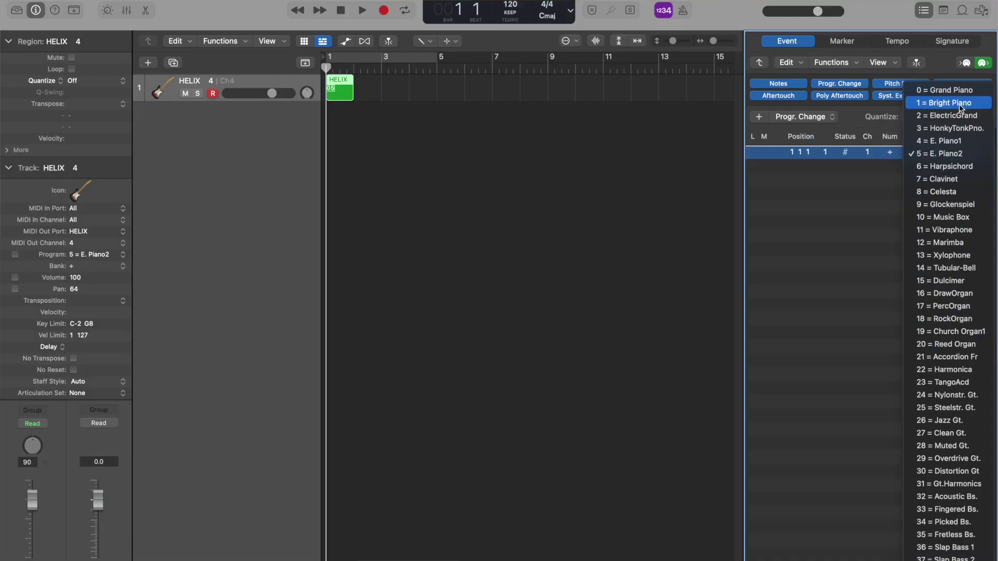
Set the first program change to 1 Bright Piano and copy the region to 2 4 1 1, deleting the stray region.
{"action": "left_click", "coordinate": [903, 136]}
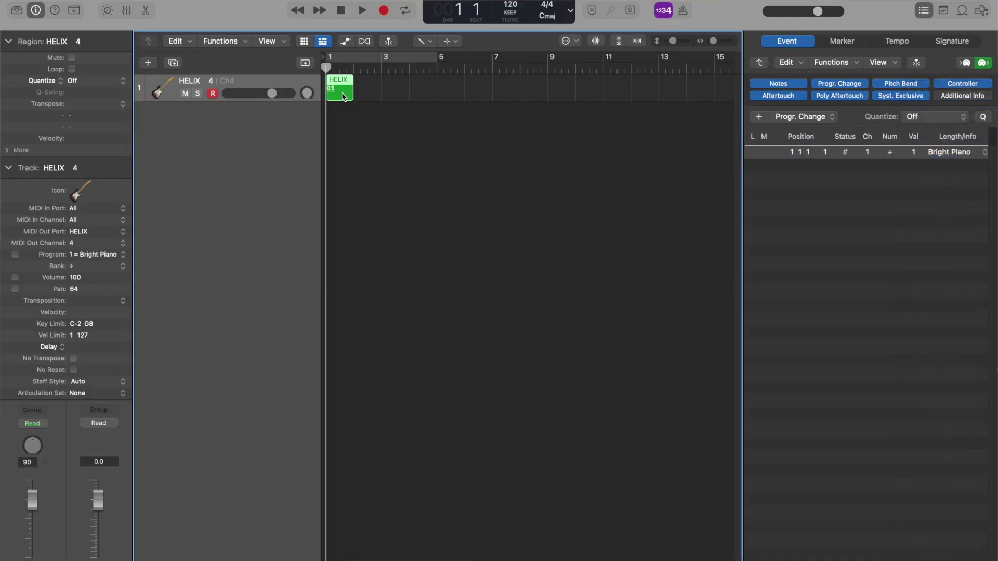
{"action": "left_click_drag", "start_coordinate": [342, 96], "coordinate": [390, 95]}
{"action": "left_click", "coordinate": [421, 93]}
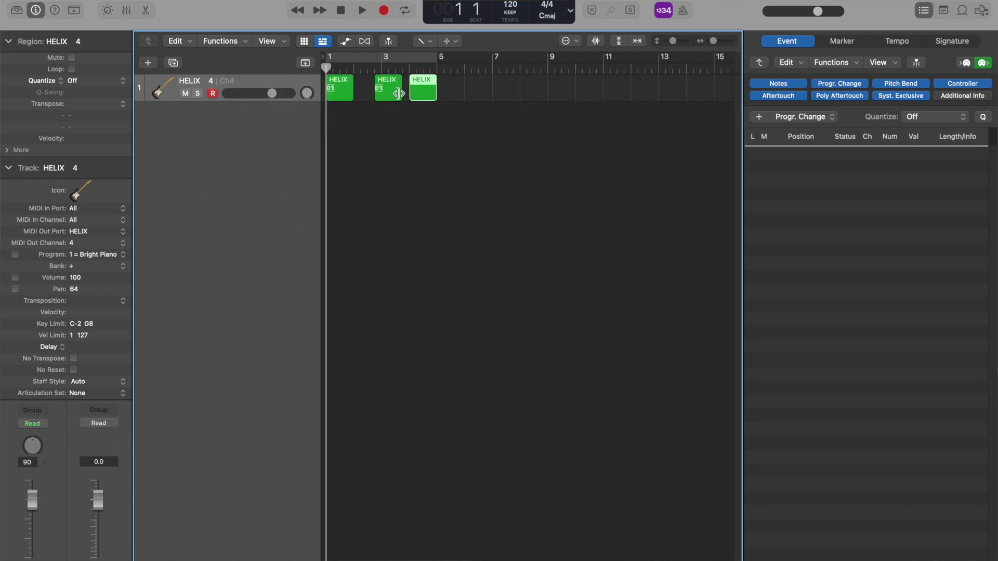
{"action": "left_click", "coordinate": [425, 41]}
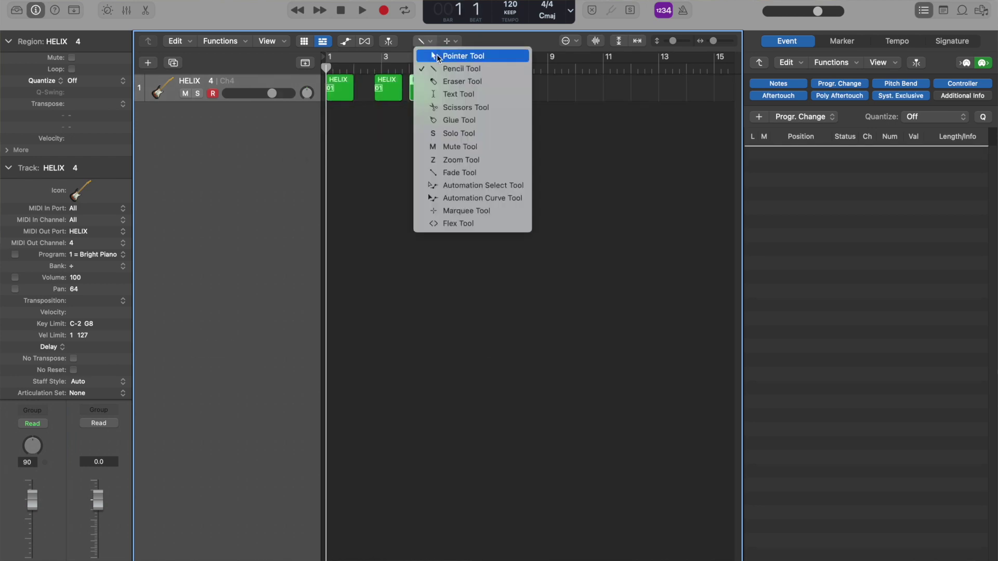
{"action": "left_click", "coordinate": [438, 57]}
{"action": "key", "text": "Delete"}
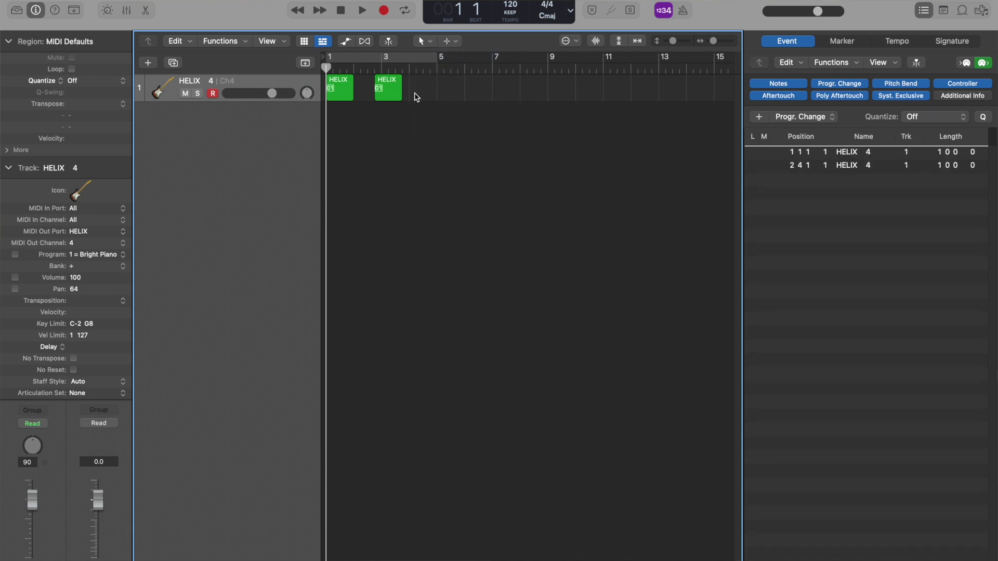
Set the copied region's program change to 2 ElectricGrand.
{"action": "left_click", "coordinate": [391, 92]}
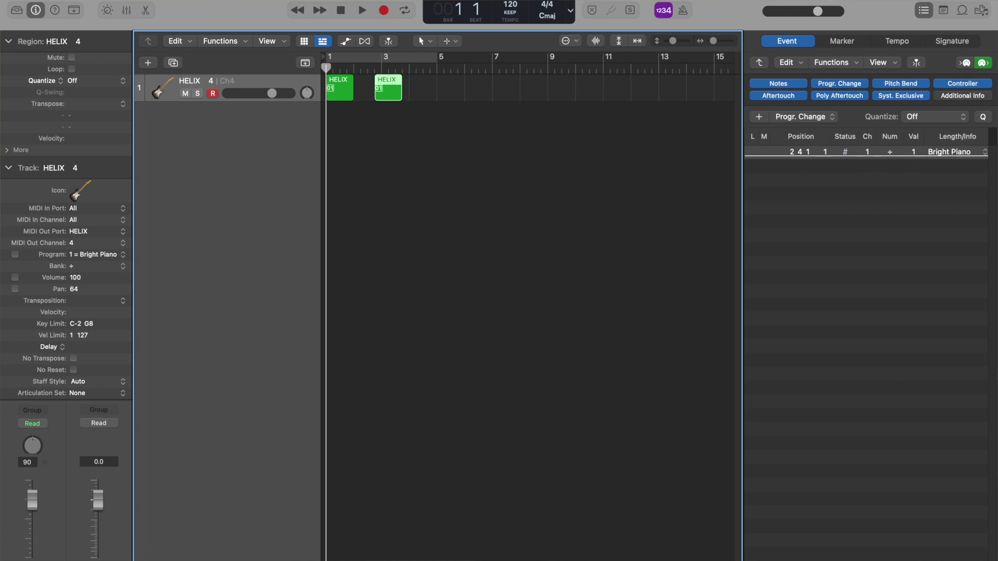
{"action": "left_click", "coordinate": [985, 152]}
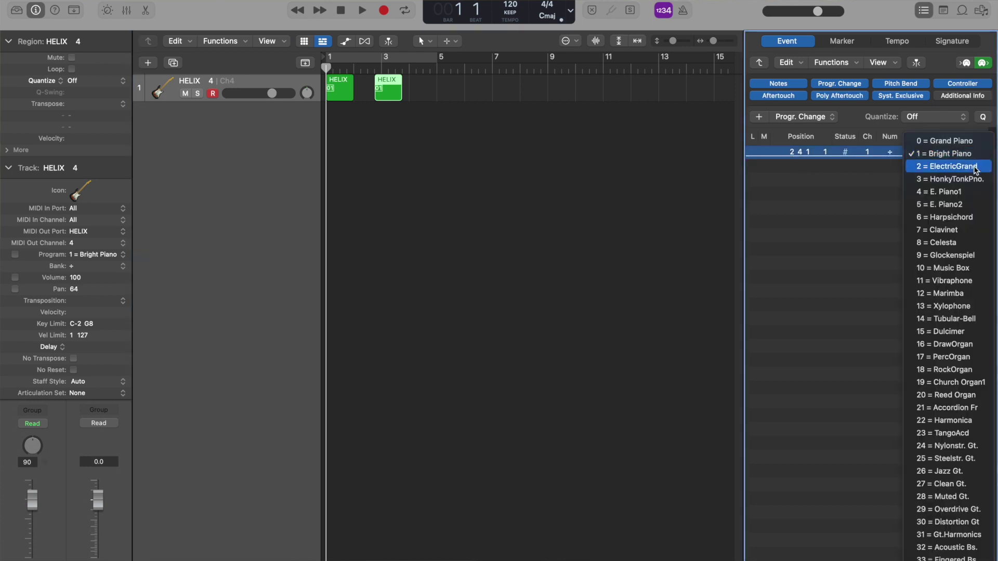
{"action": "left_click", "coordinate": [976, 166]}
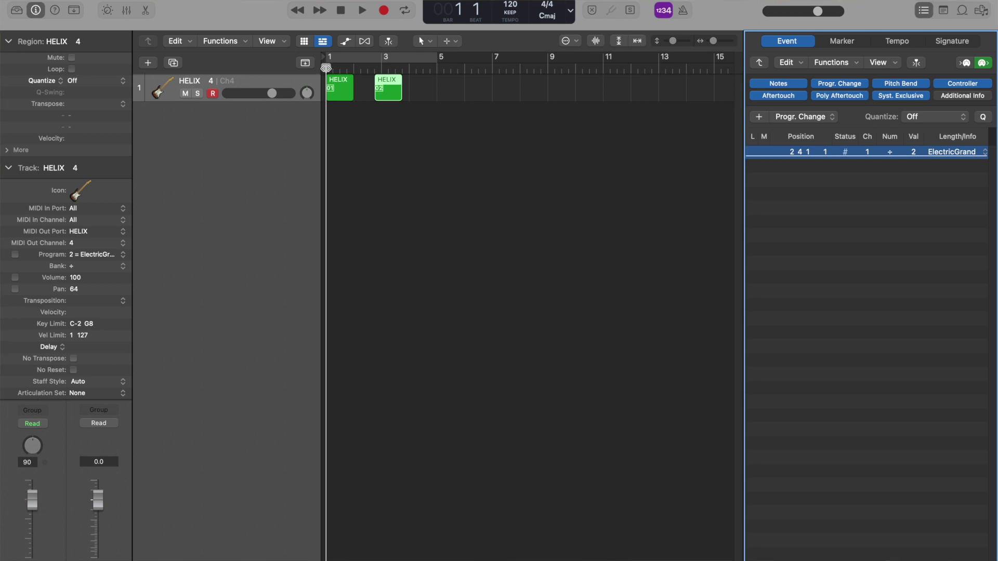
{"action": "left_click", "coordinate": [326, 68]}
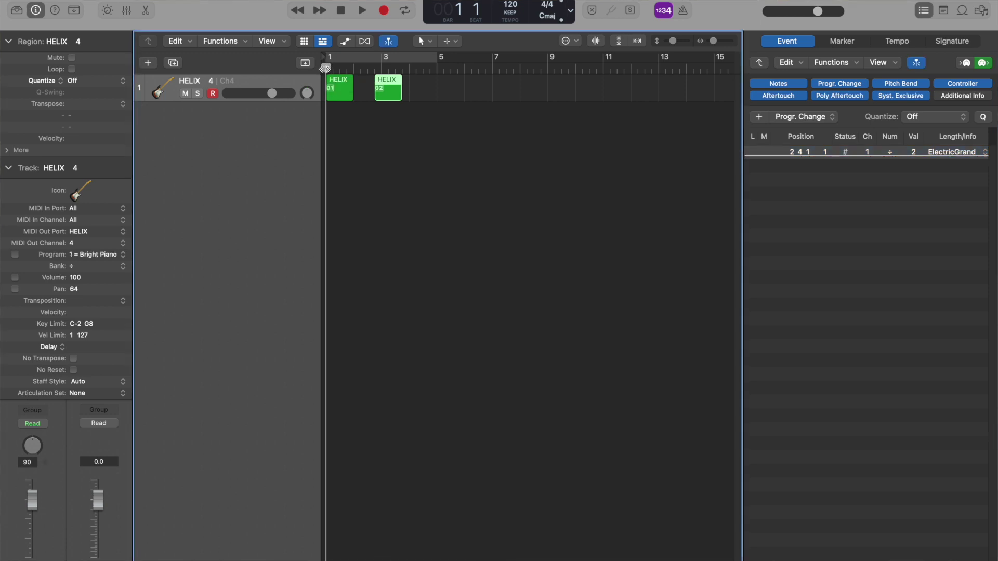
Play the project, then draw an empty HELIX region at bar 5 with the Pencil Tool.
{"action": "key", "text": "space"}
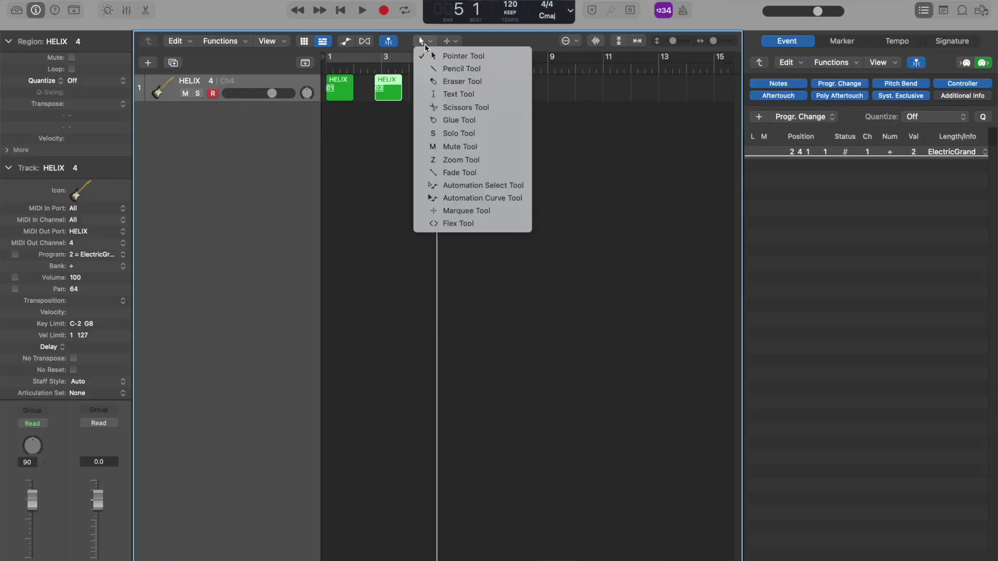
{"action": "left_click", "coordinate": [446, 69]}
{"action": "left_click", "coordinate": [447, 87]}
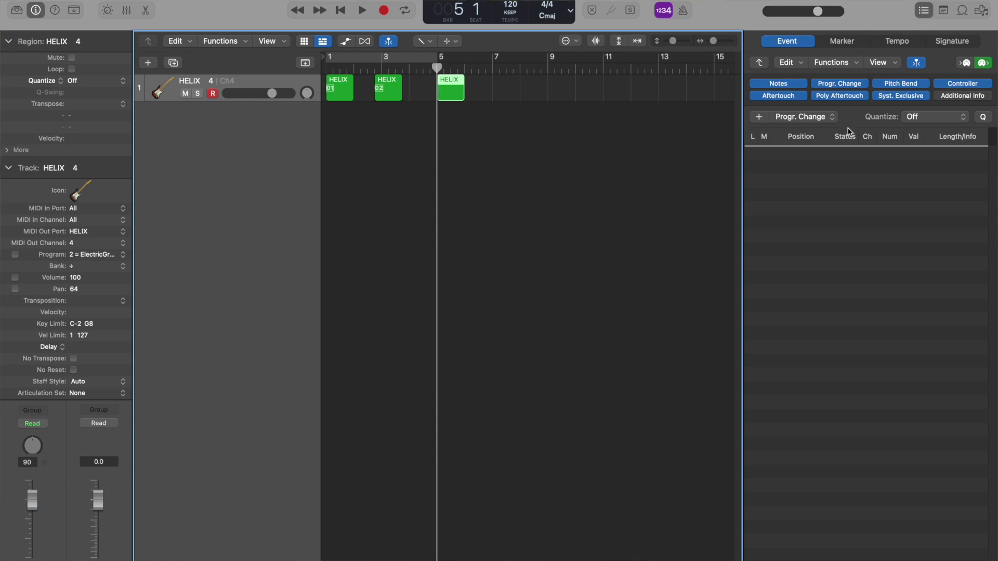
Insert a Controller event at 5 1 1 1 in the bar-5 region's Event List.
{"action": "left_click", "coordinate": [831, 121]}
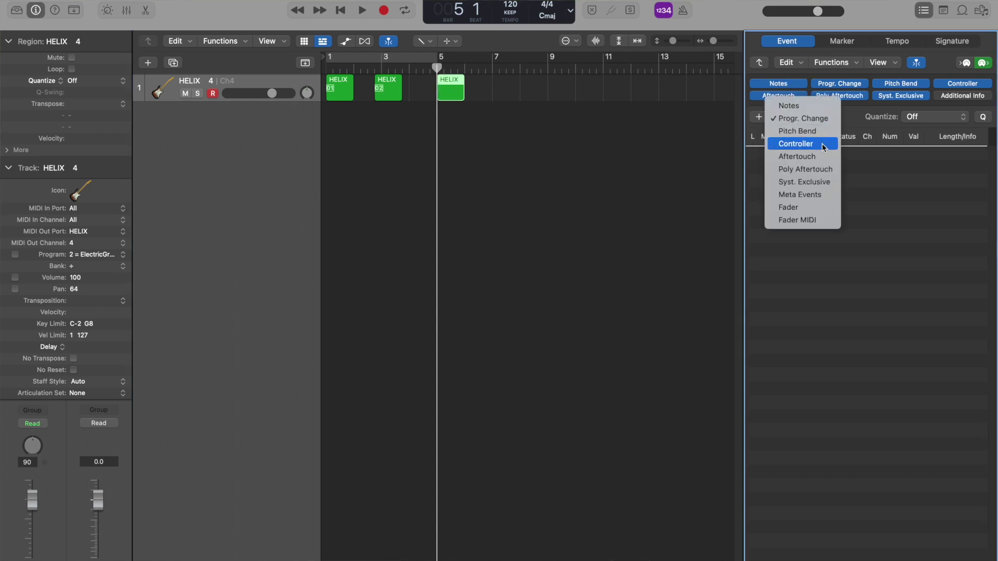
{"action": "left_click", "coordinate": [824, 145]}
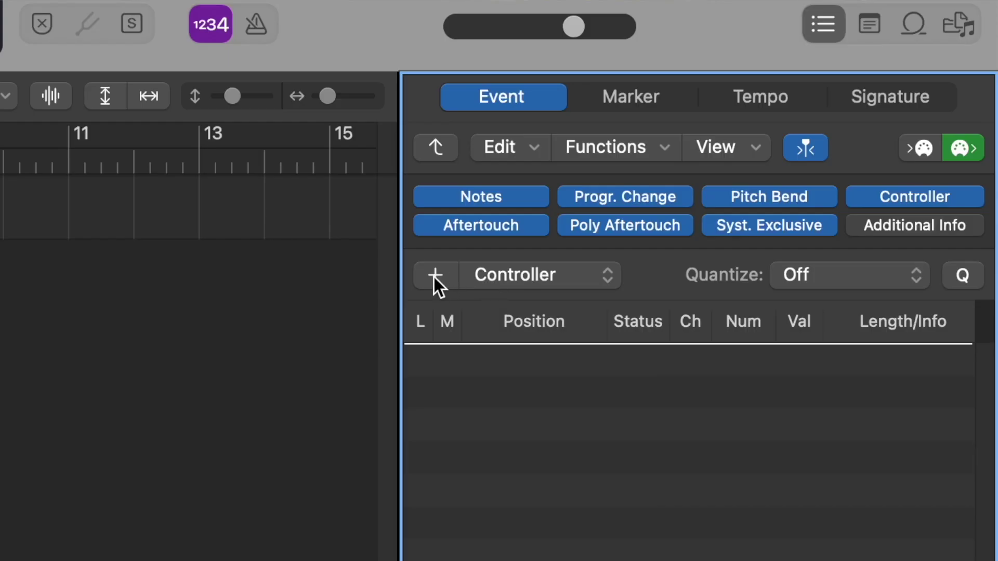
{"action": "left_click", "coordinate": [434, 276]}
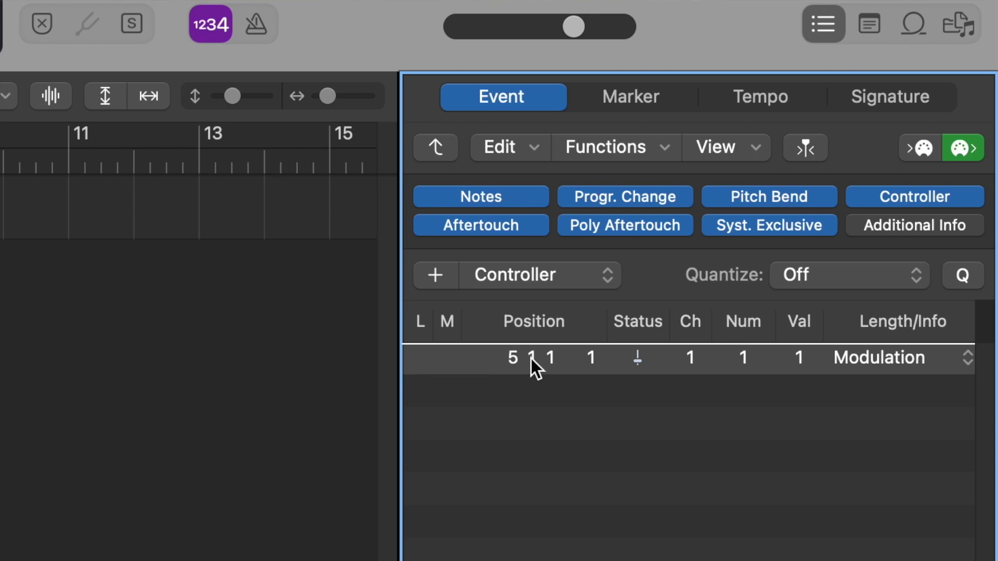
Change the controller number to 69 (Hold 2), keeping its value at 1.
{"action": "double_click", "coordinate": [739, 357]}
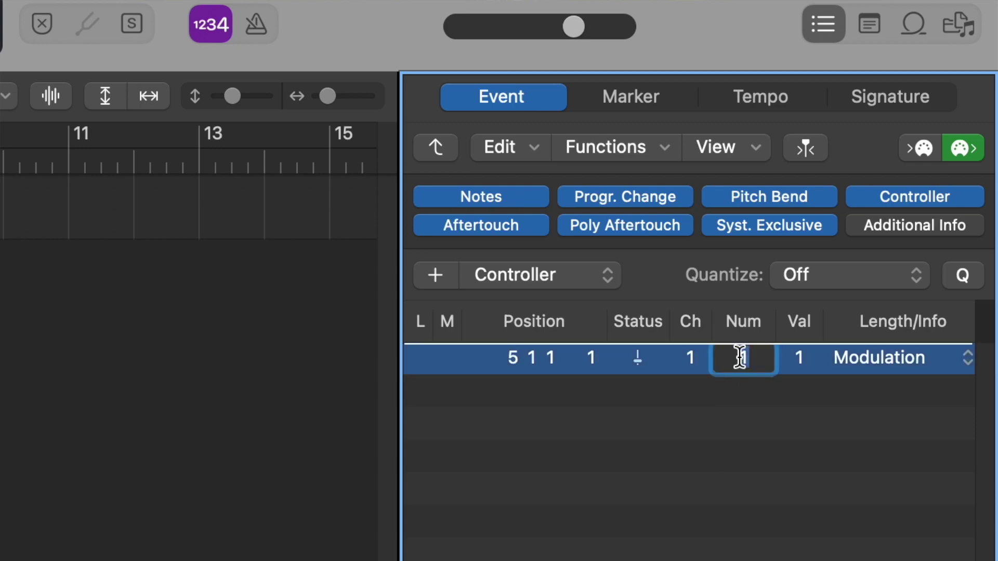
{"action": "type", "text": "69"}
{"action": "left_click", "coordinate": [733, 395]}
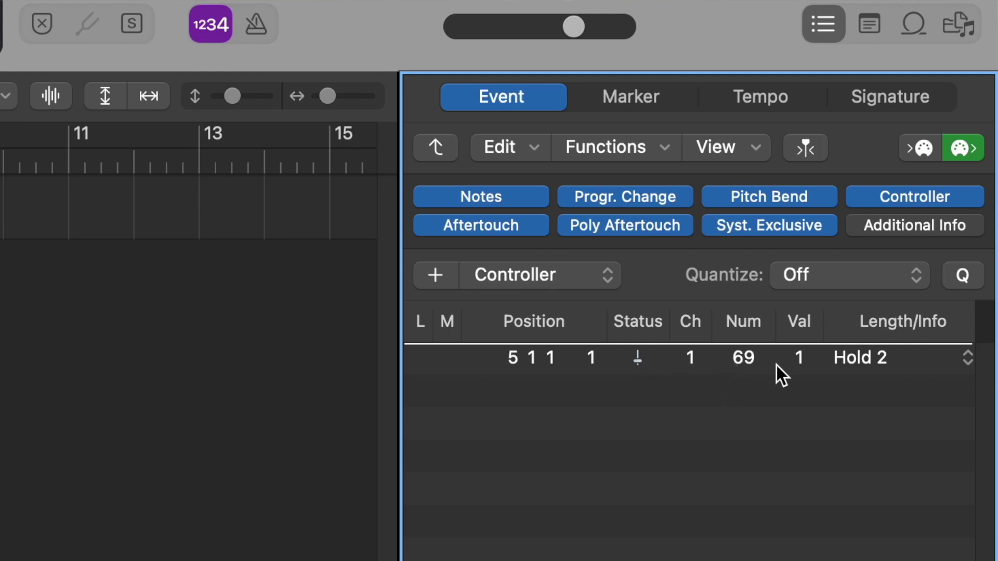
{"action": "left_click", "coordinate": [800, 363]}
{"action": "left_click", "coordinate": [800, 362]}
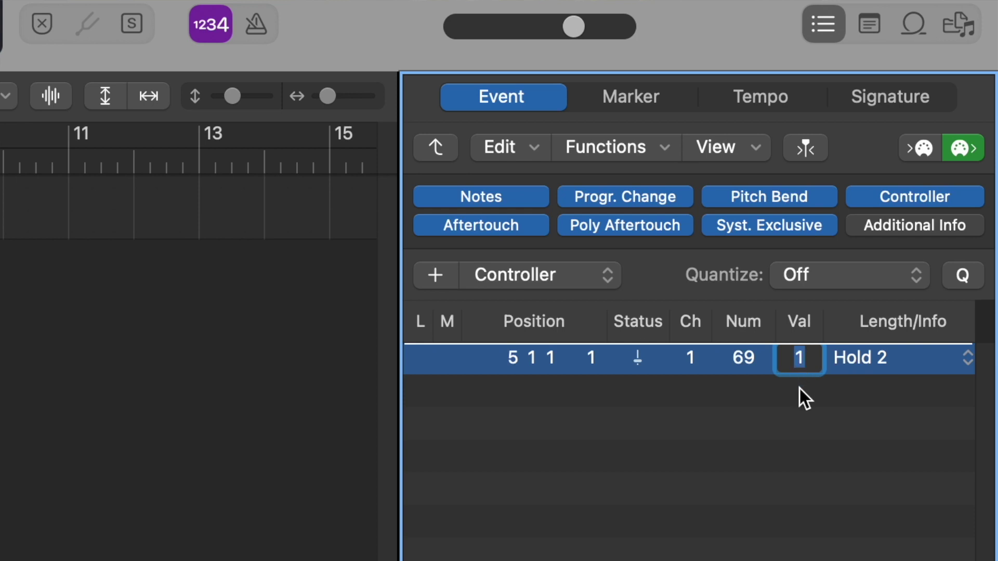
{"action": "left_click", "coordinate": [251, 321]}
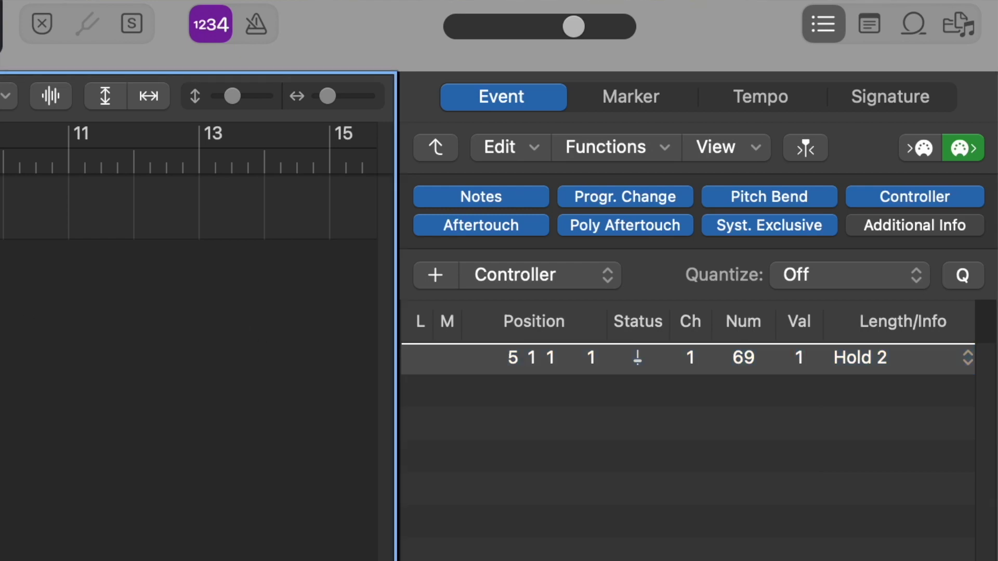
Option-drag a copy of the bar-5 HELIX region to 6 4 1 using the Pointer Tool.
{"action": "key", "text": "t"}
{"action": "left_click", "coordinate": [429, 51]}
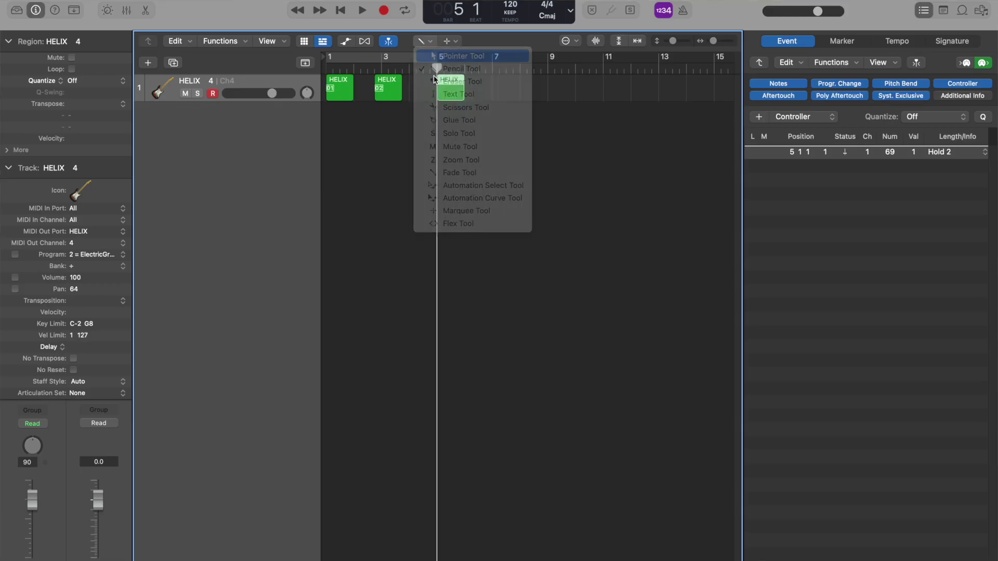
{"action": "left_click_drag", "start_coordinate": [462, 93], "coordinate": [510, 98]}
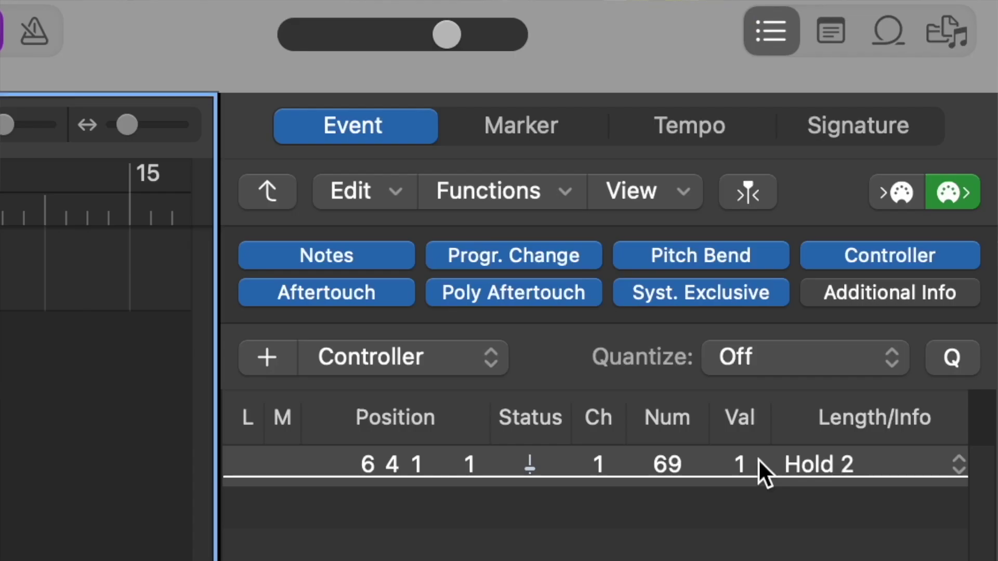
Set the copied region's CC 69 (Hold 2) event value to 2.
{"action": "left_click", "coordinate": [915, 153]}
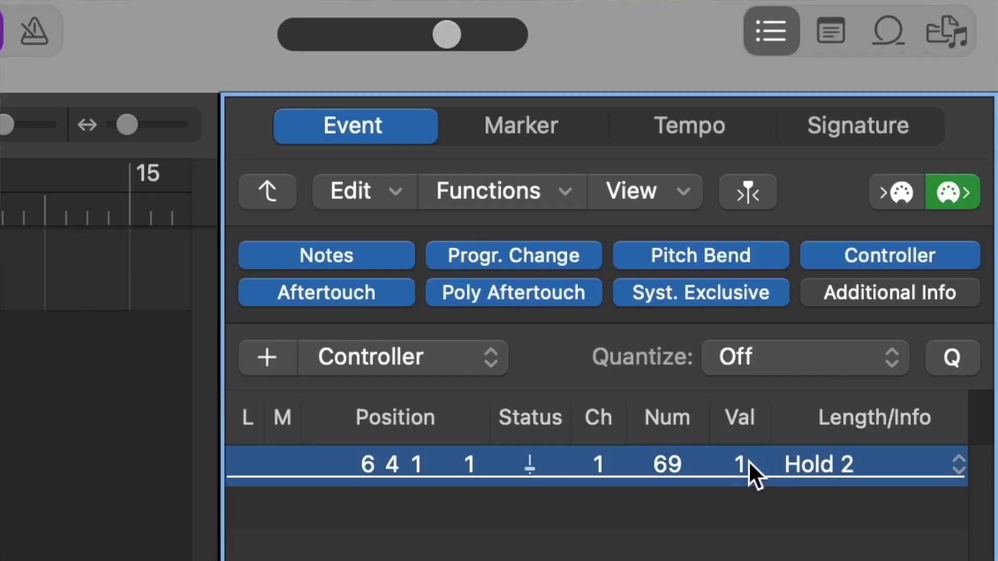
{"action": "double_click", "coordinate": [744, 463]}
{"action": "type", "text": "2"}
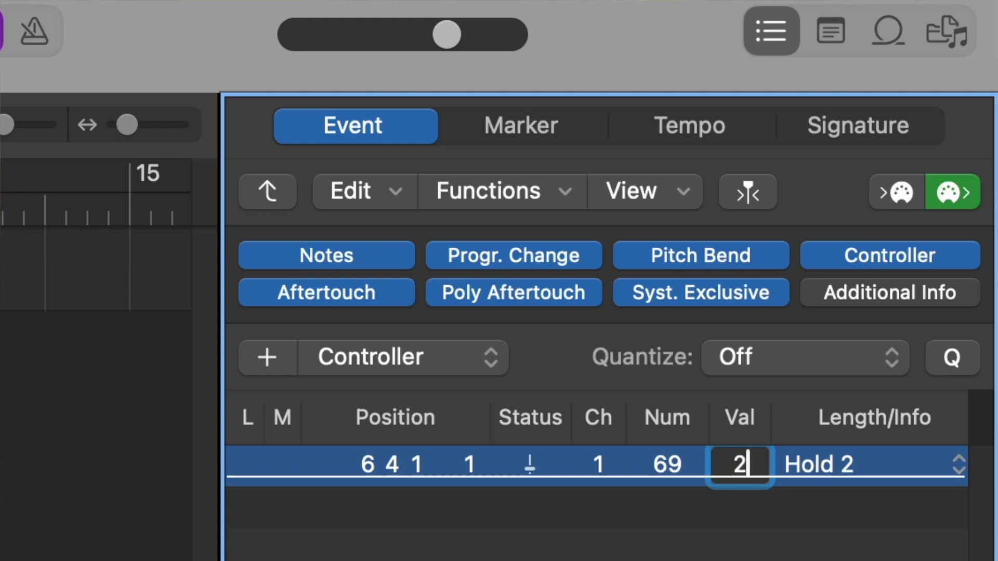
{"action": "key", "text": "Return"}
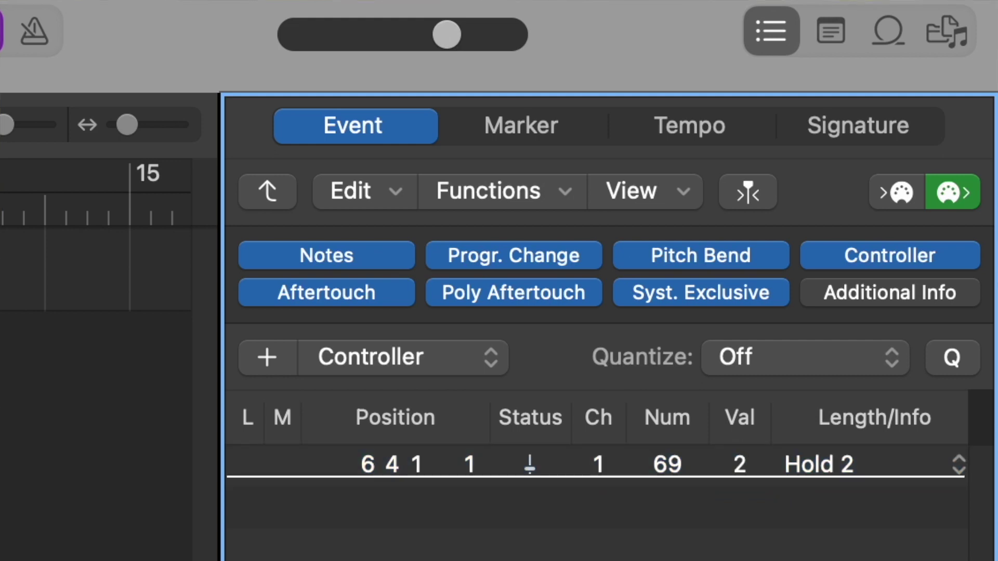
{"action": "key", "text": "Tab"}
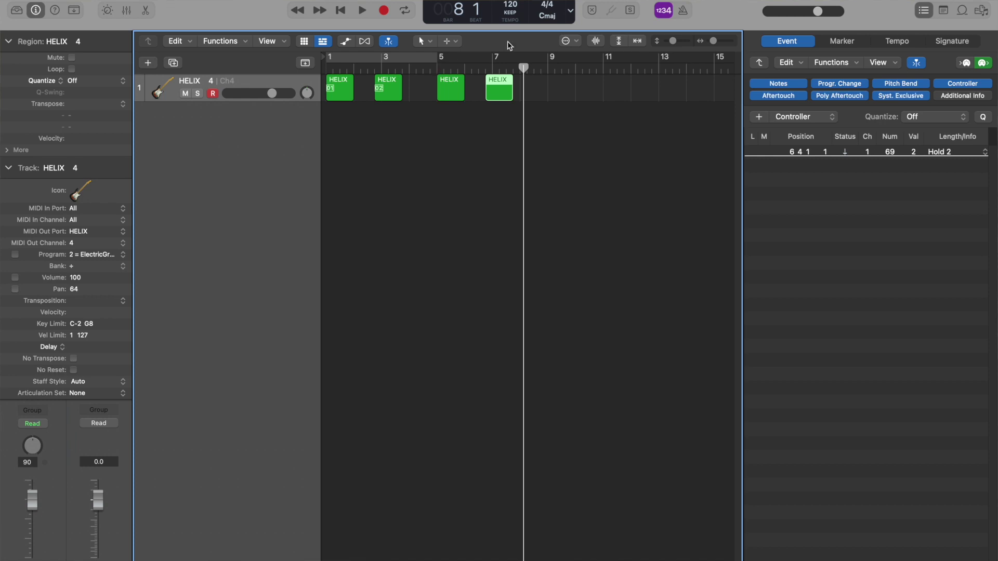
{"action": "left_click", "coordinate": [784, 117]}
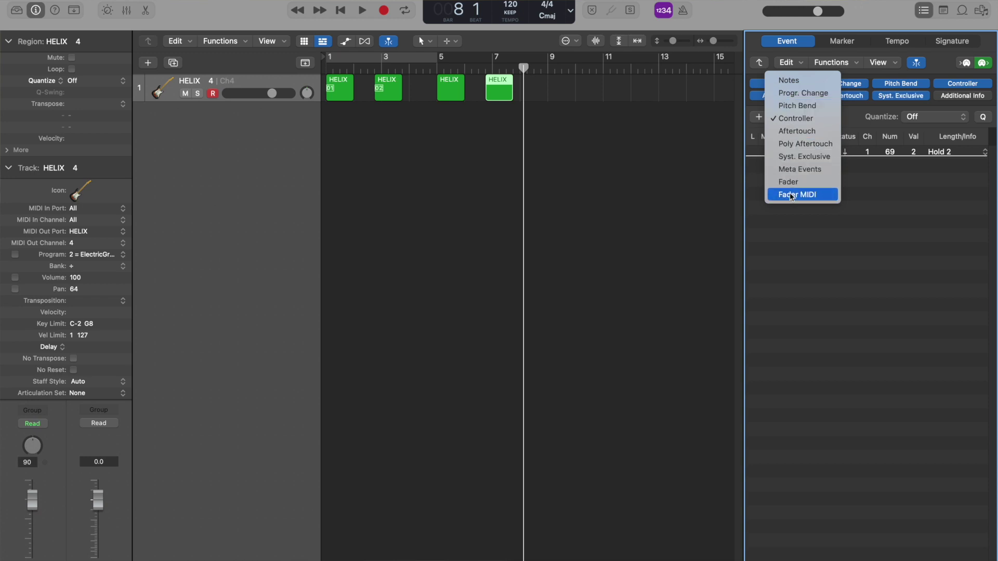
Dismiss the event types prompt unchanged and select all four HELIX regions on the first track.
{"action": "left_click", "coordinate": [785, 219]}
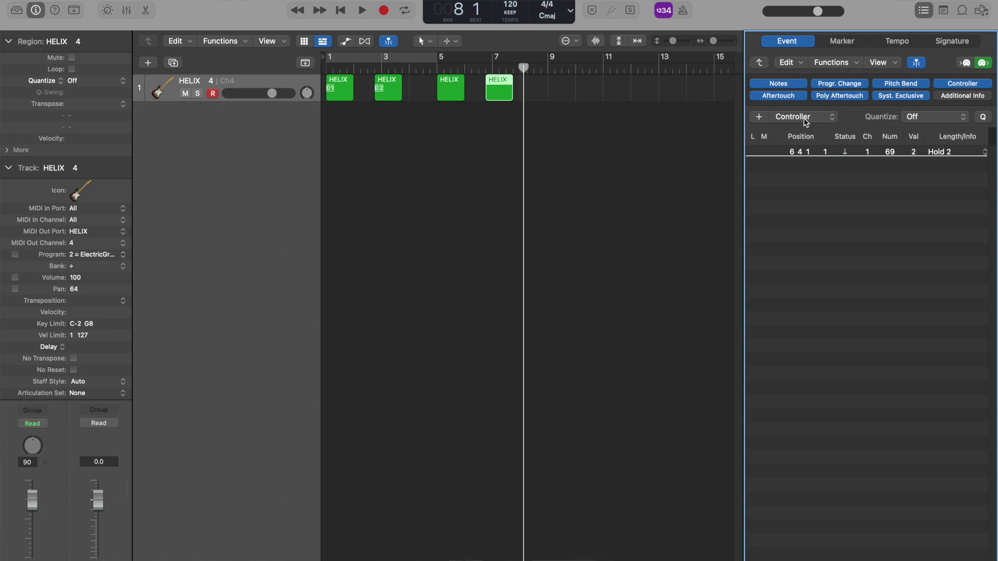
{"action": "left_click", "coordinate": [170, 90]}
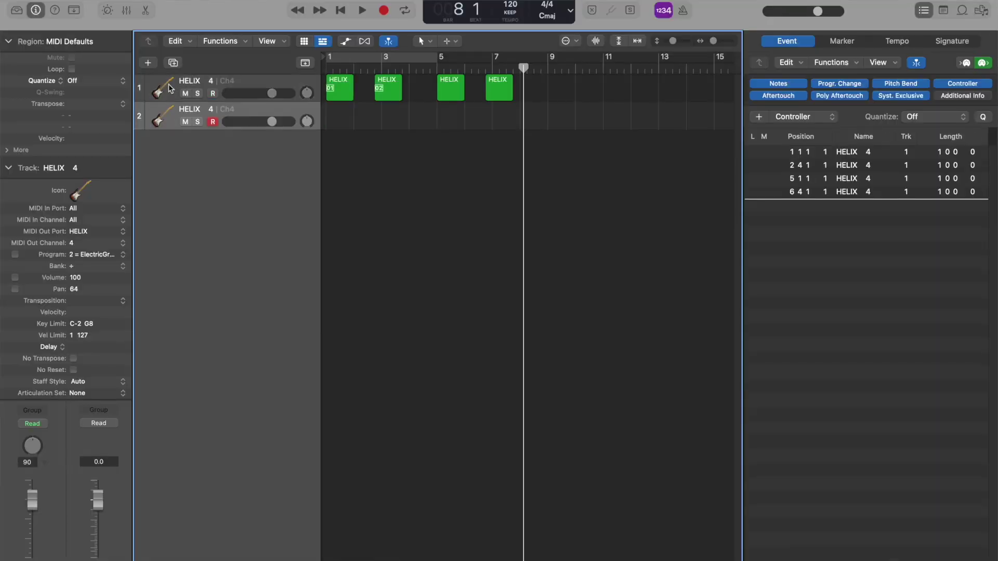
Rename the first track 'Preset' and the second track 'Snapshots'.
{"action": "double_click", "coordinate": [199, 80]}
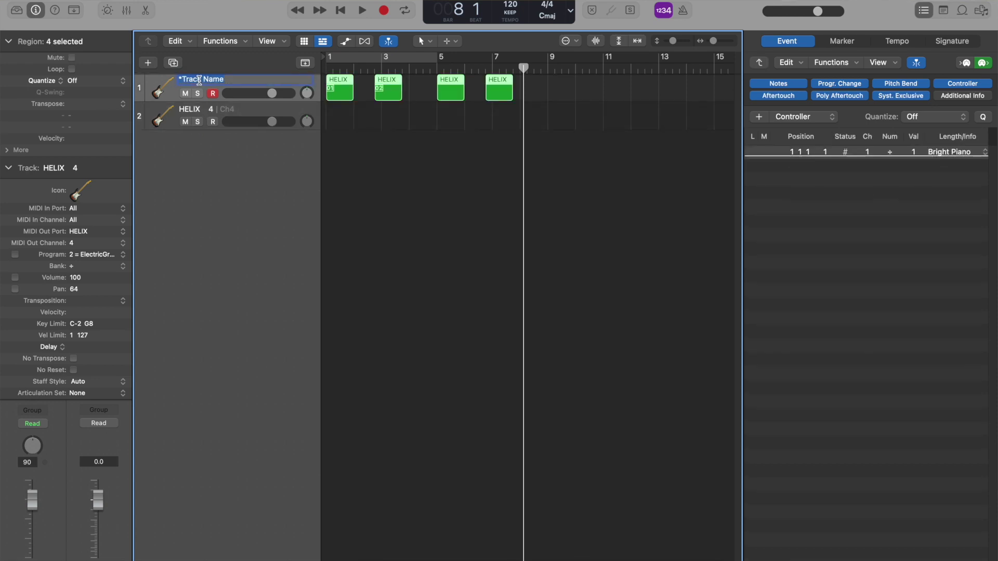
{"action": "type", "text": "Pres"}
{"action": "type", "text": "et"}
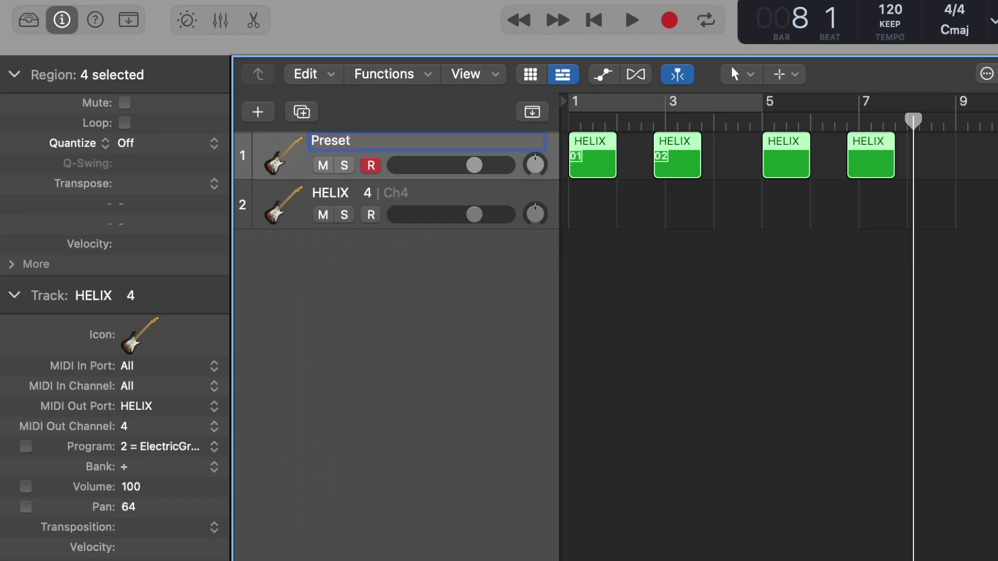
{"action": "double_click", "coordinate": [326, 190]}
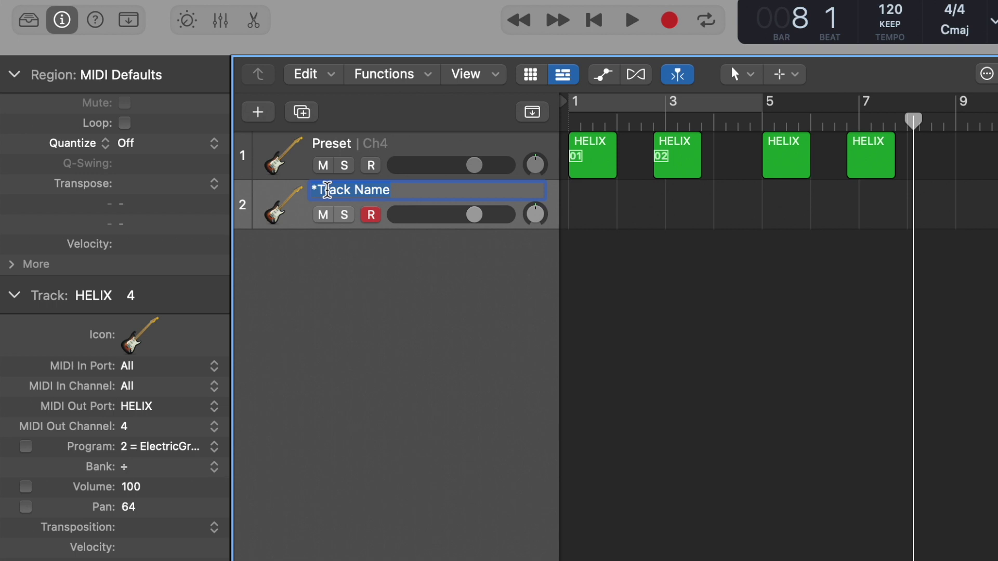
{"action": "type", "text": "Snapshots"}
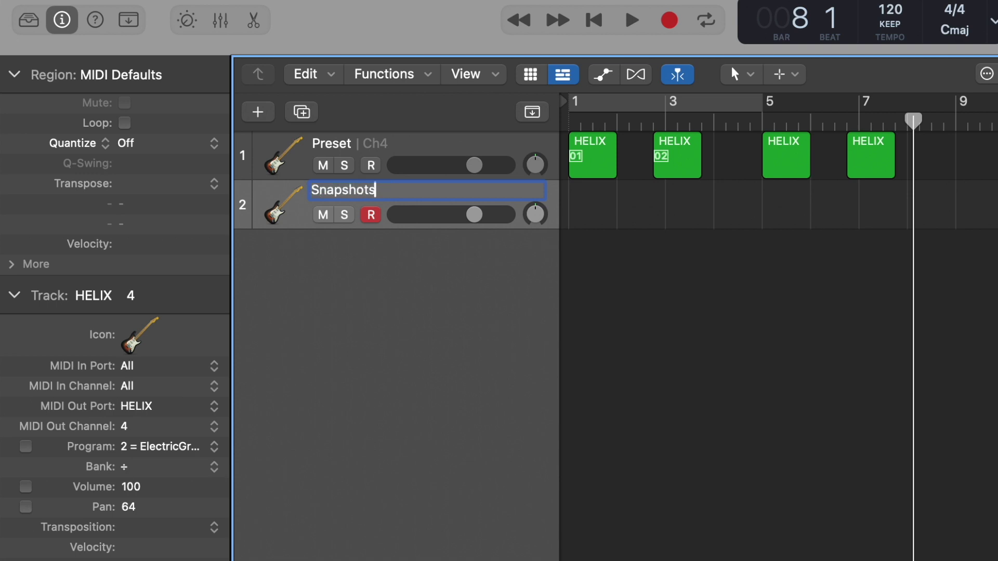
{"action": "key", "text": "Return"}
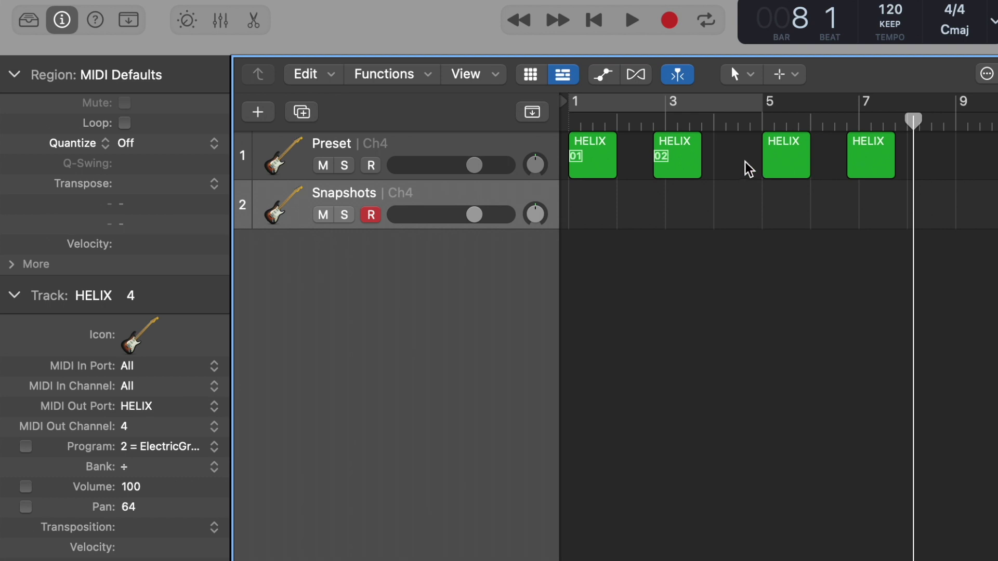
Move the HELIX regions at bars 5 and 7 down onto the Snapshots track.
{"action": "left_click_drag", "start_coordinate": [749, 169], "coordinate": [882, 192]}
{"action": "left_click", "coordinate": [773, 179]}
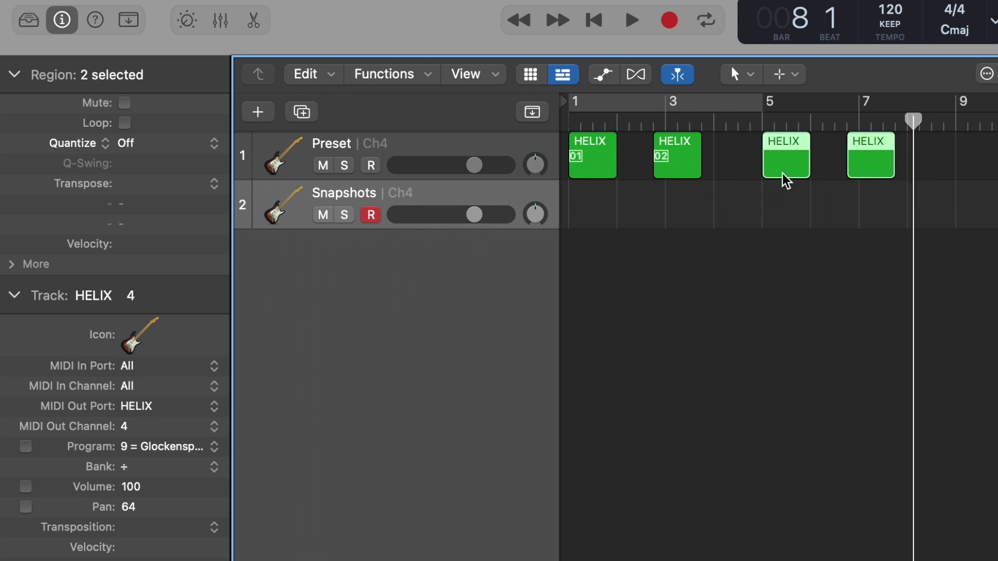
{"action": "left_click_drag", "start_coordinate": [785, 181], "coordinate": [786, 194]}
{"action": "left_click", "coordinate": [892, 289]}
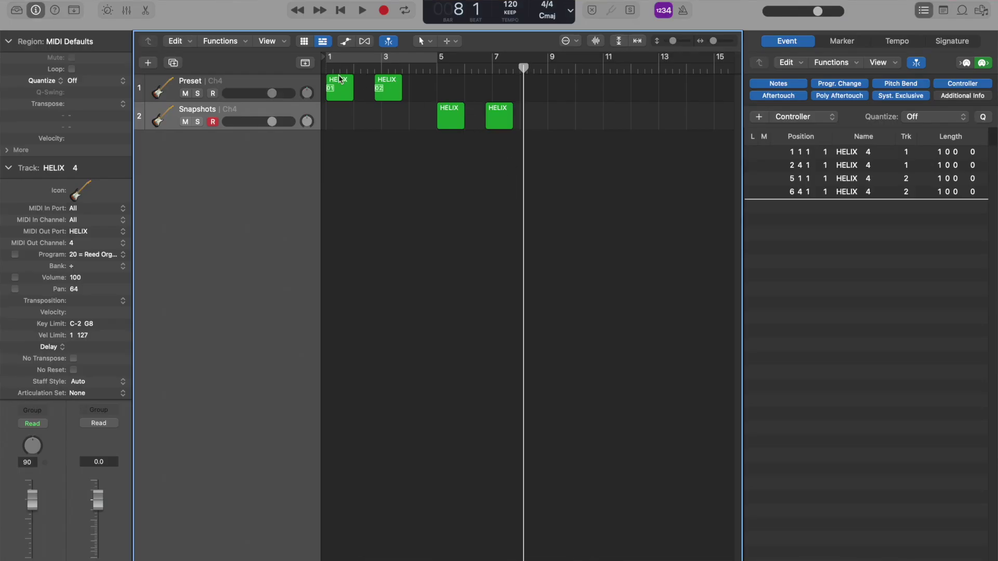
Return the playhead to bar 1 for playback.
{"action": "left_click", "coordinate": [321, 68]}
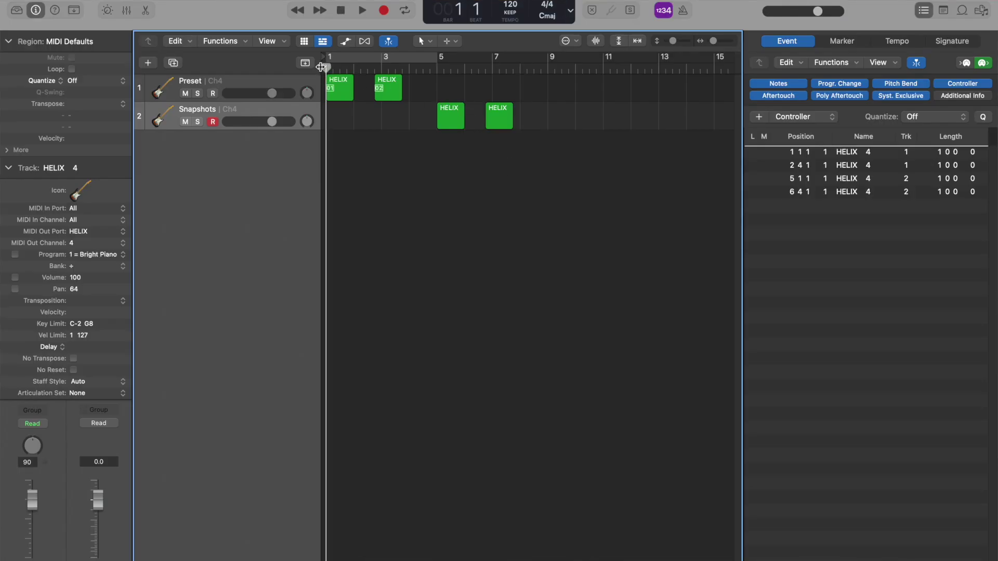